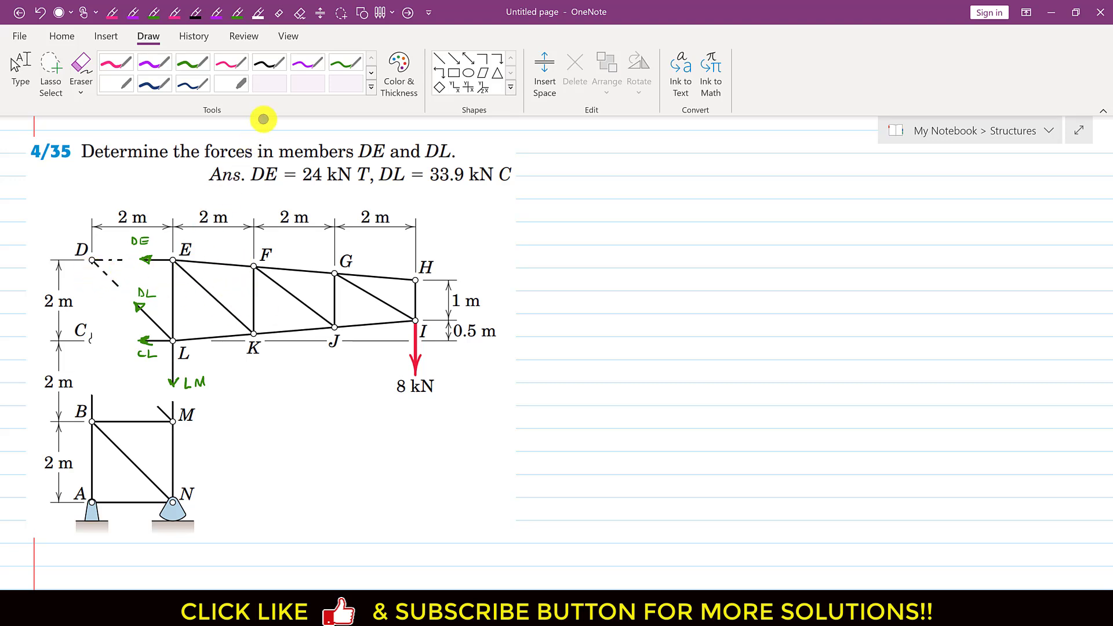
- Select the thin dark-blue pen from the Draw tab's pen gallery
left_click(190, 84)
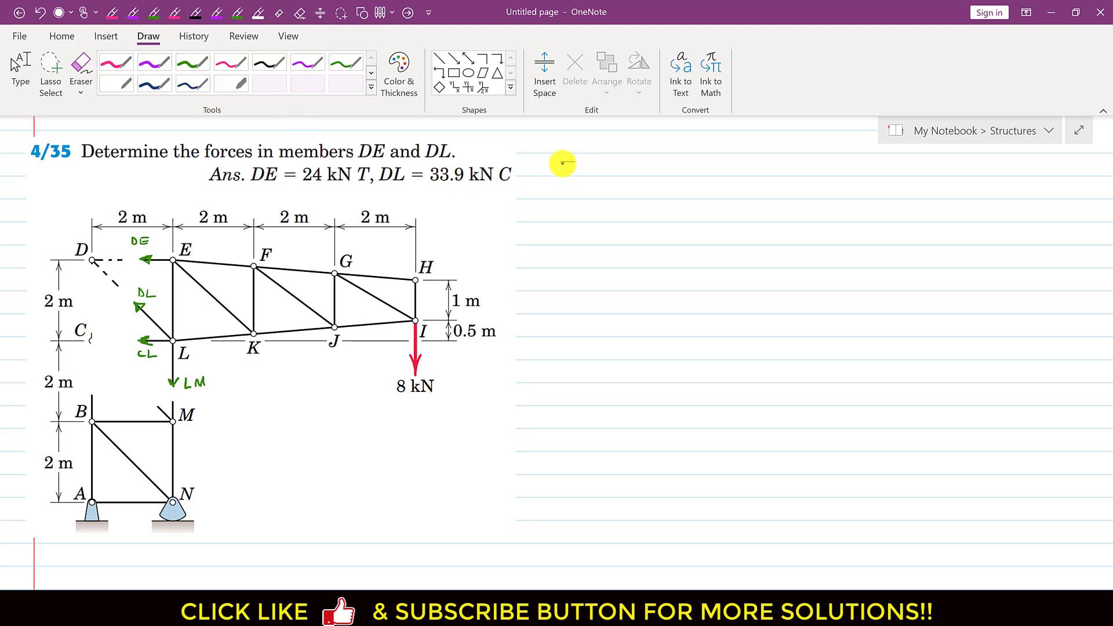
- Write ΣM_L = 0 with a counterclockwise-positive arrow and underline DE's 2 m lever arm
mouse_move(566, 173)
left_mouse_down()
mouse_move(586, 162)
mouse_move(610, 179)
mouse_move(618, 167)
mouse_move(641, 166)
left_mouse_up()
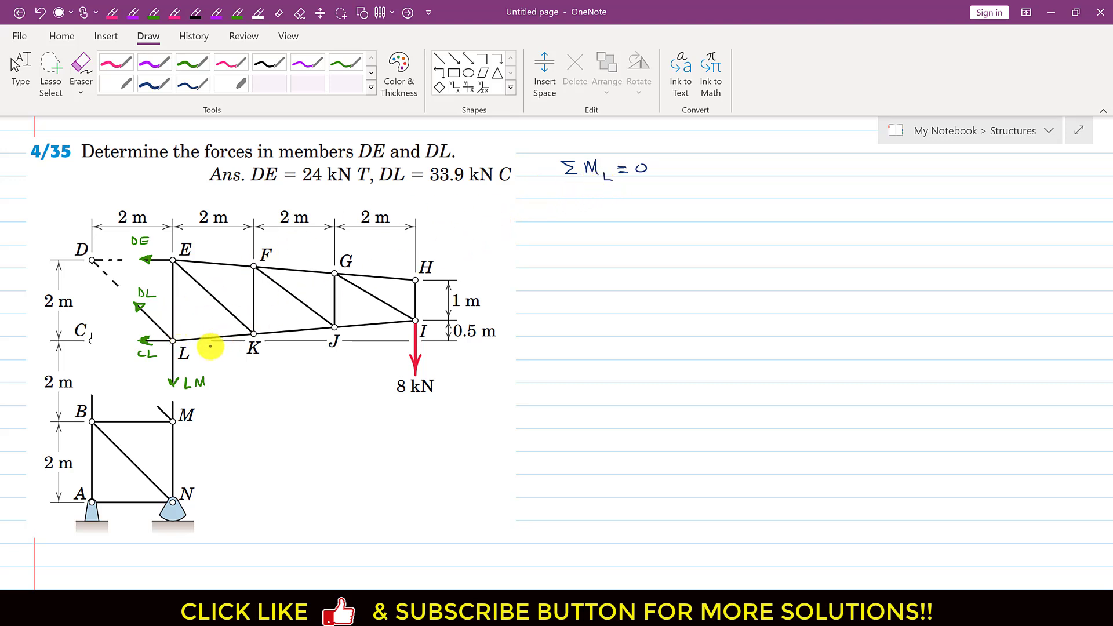
mouse_move(536, 154)
left_mouse_down()
mouse_move(527, 164)
mouse_move(542, 175)
left_mouse_up()
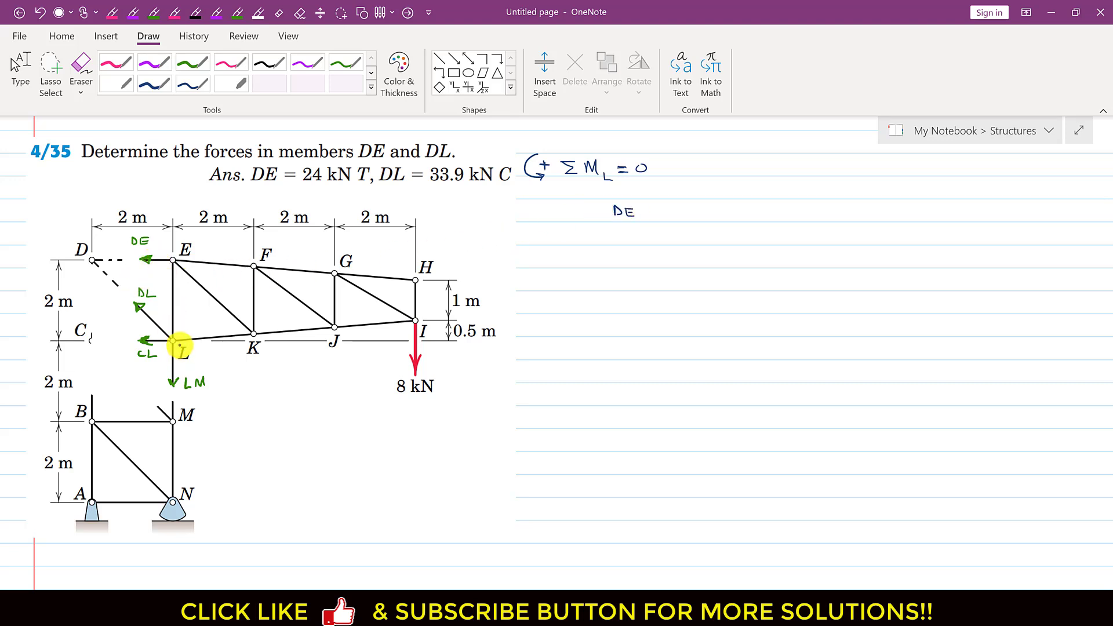
left_click_drag(38, 312, 72, 312)
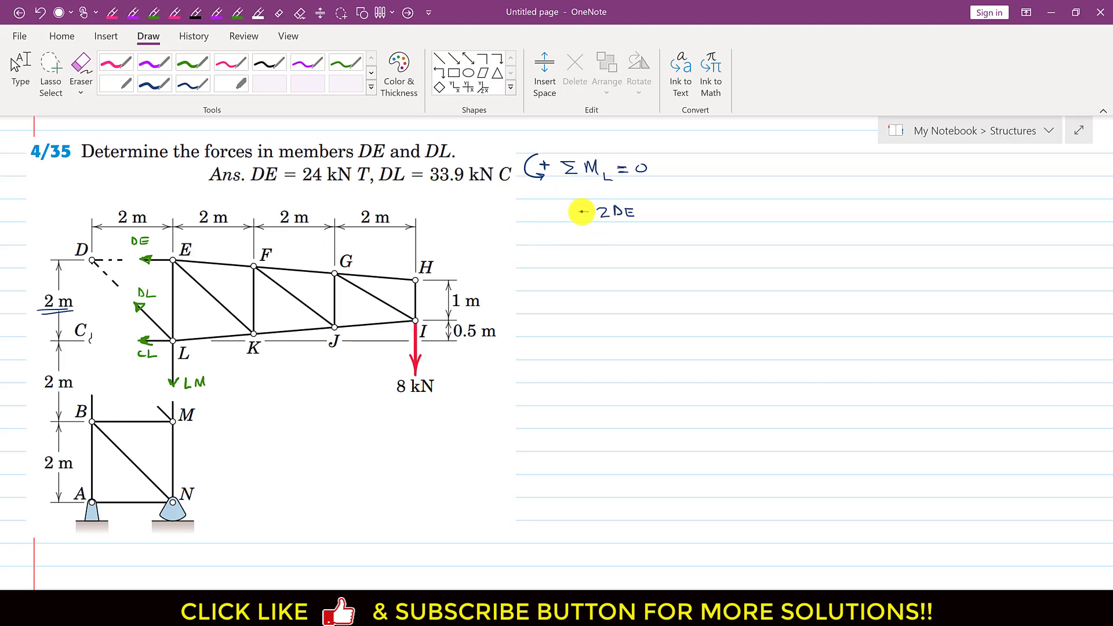
- Complete the equation as +2DE − 6(8) = 0, double-underlining and boxing the 8 kN load
left_click_drag(585, 203, 585, 219)
left_click_drag(400, 397, 426, 396)
left_click_drag(401, 400, 425, 399)
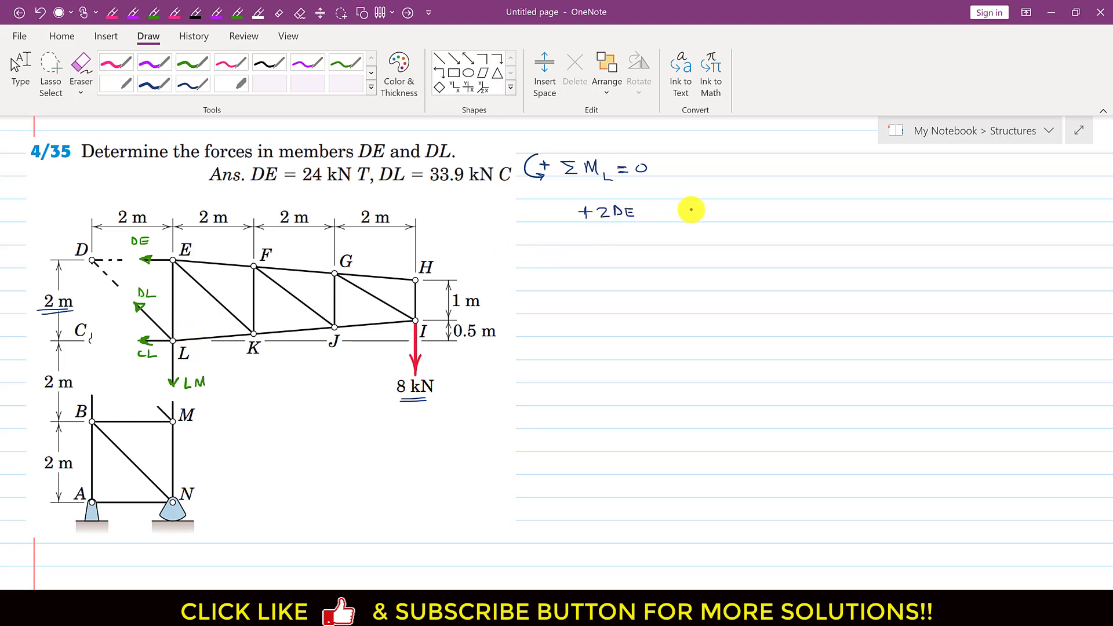
left_click_drag(687, 208, 689, 217)
mouse_move(439, 377)
left_mouse_down()
mouse_move(441, 400)
mouse_move(390, 399)
left_mouse_up()
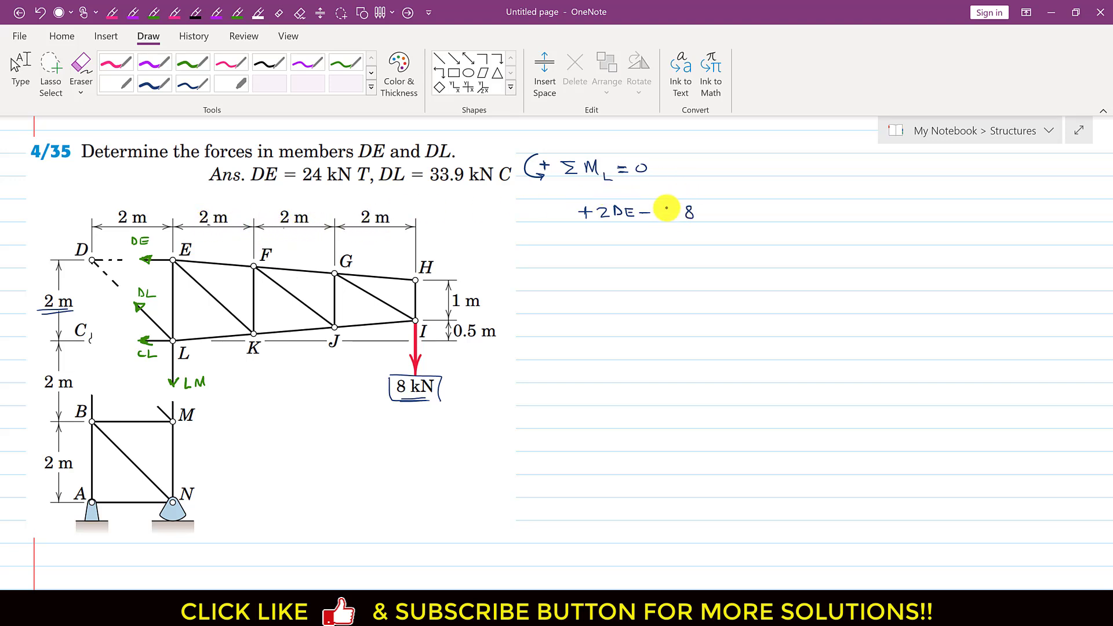
mouse_move(673, 202)
left_mouse_down()
mouse_move(698, 213)
mouse_move(751, 211)
left_mouse_up()
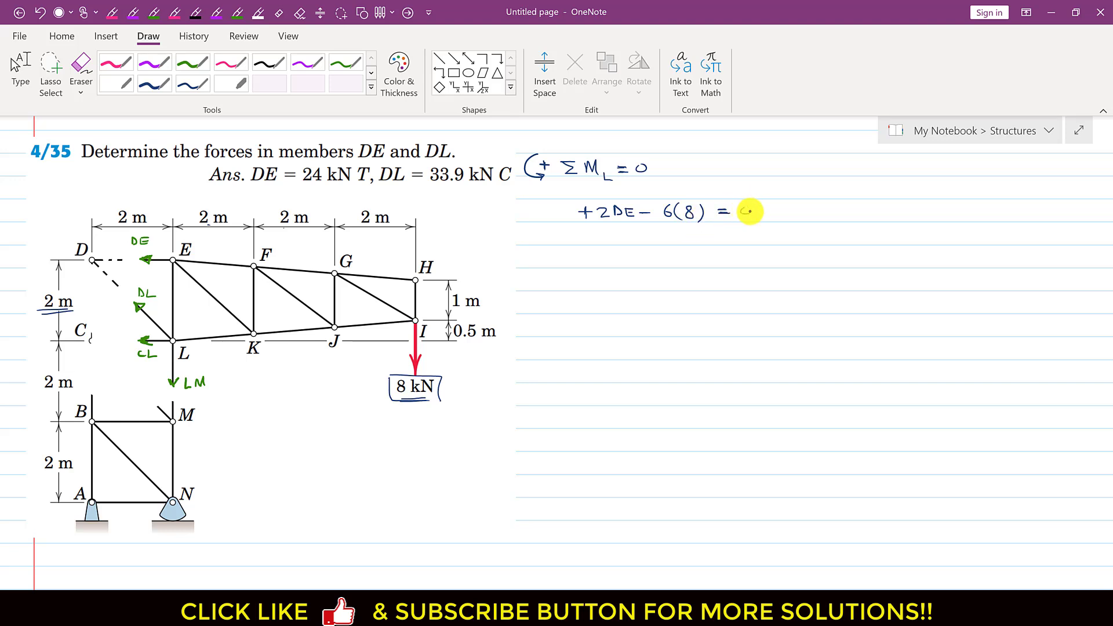
- Solve DE = 6(8)/2 and box the result DE = 24 kN T
left_click_drag(630, 242, 625, 245)
mouse_move(633, 234)
left_mouse_down()
mouse_move(693, 244)
mouse_move(707, 233)
mouse_move(720, 247)
mouse_move(704, 262)
left_mouse_up()
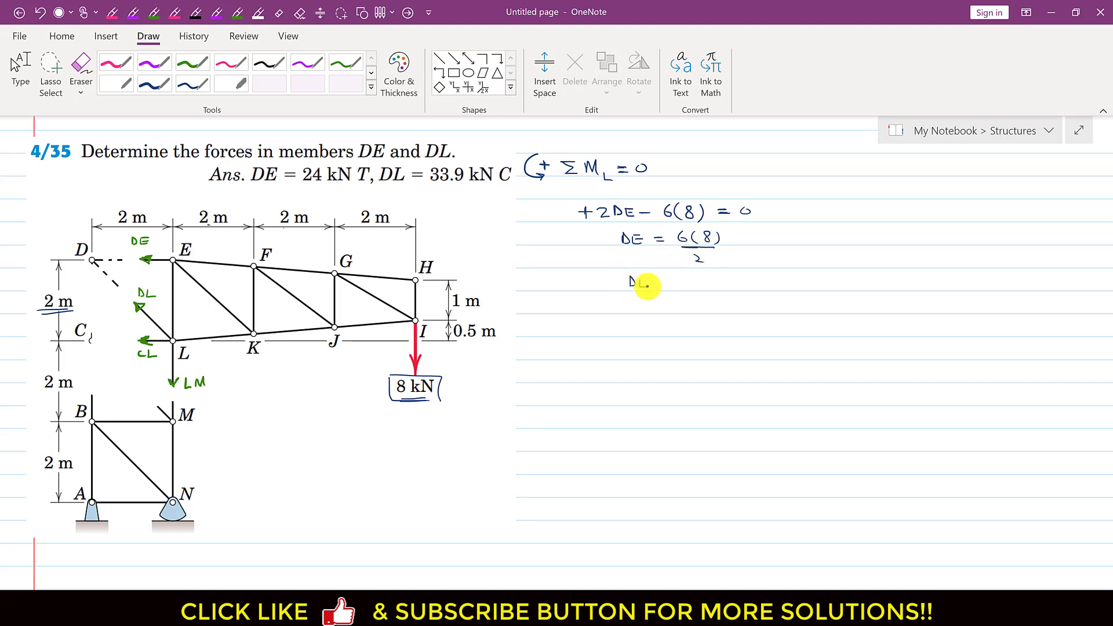
left_click_drag(638, 280, 664, 279)
left_click_drag(656, 284, 664, 284)
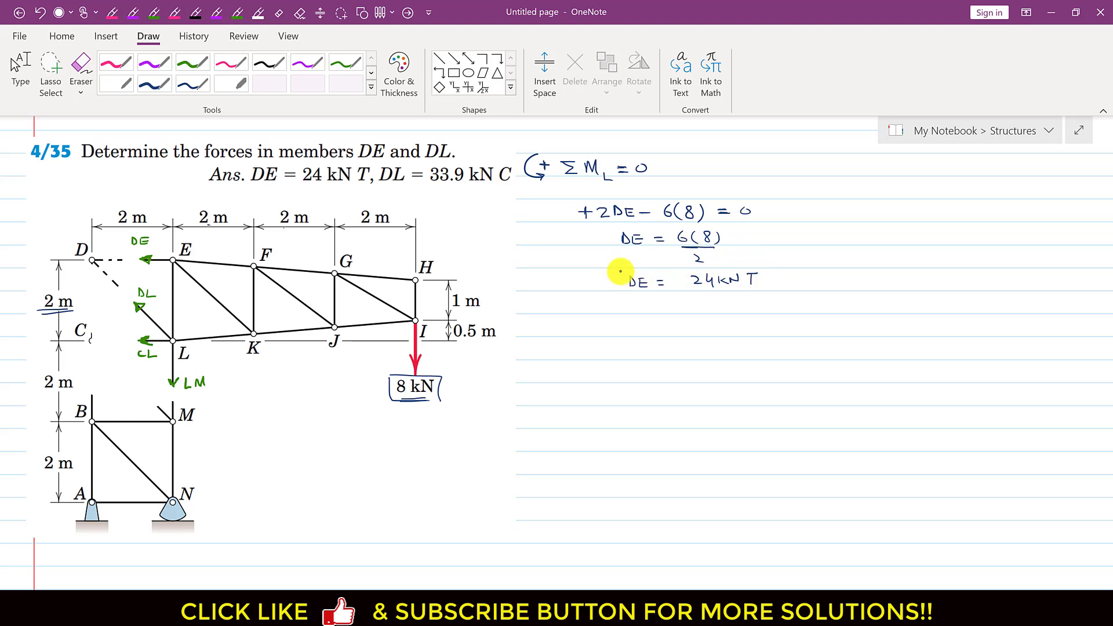
mouse_move(620, 270)
left_mouse_down()
mouse_move(758, 268)
mouse_move(768, 293)
mouse_move(621, 295)
left_mouse_up()
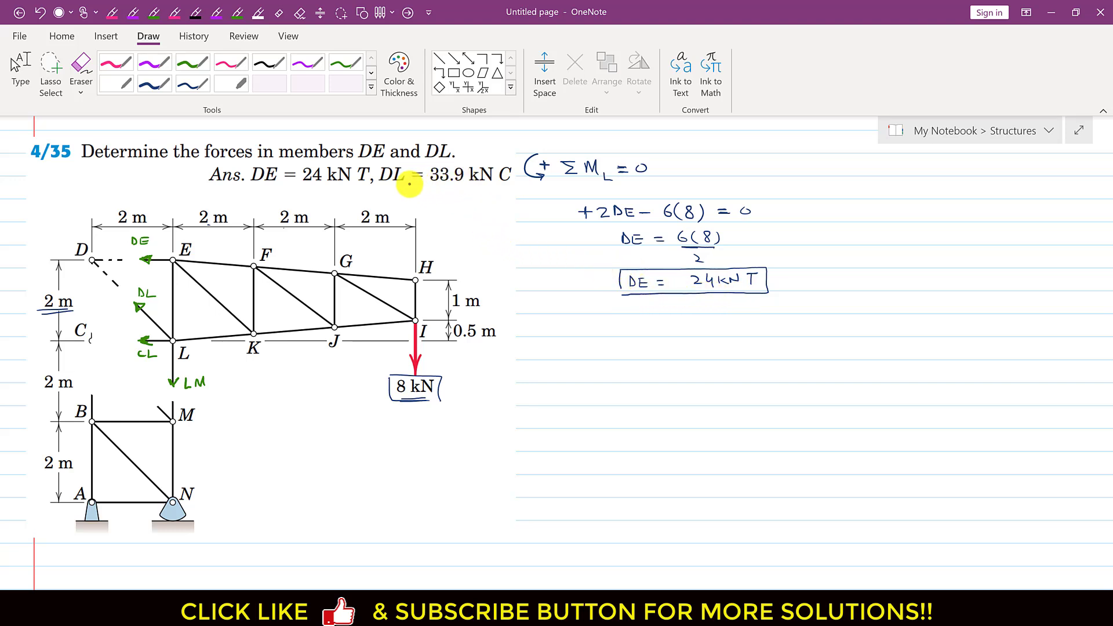
- Underline DL = 33.9 kN C and uncover members DE and DL in the truss drawing
left_click_drag(380, 186, 442, 187)
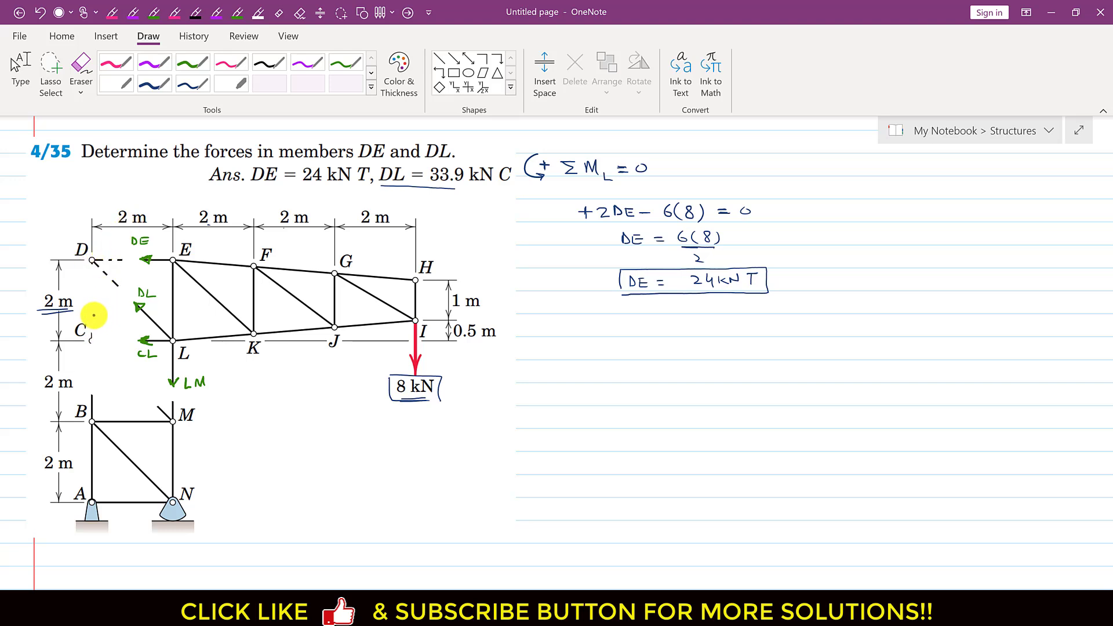
left_click(90, 337)
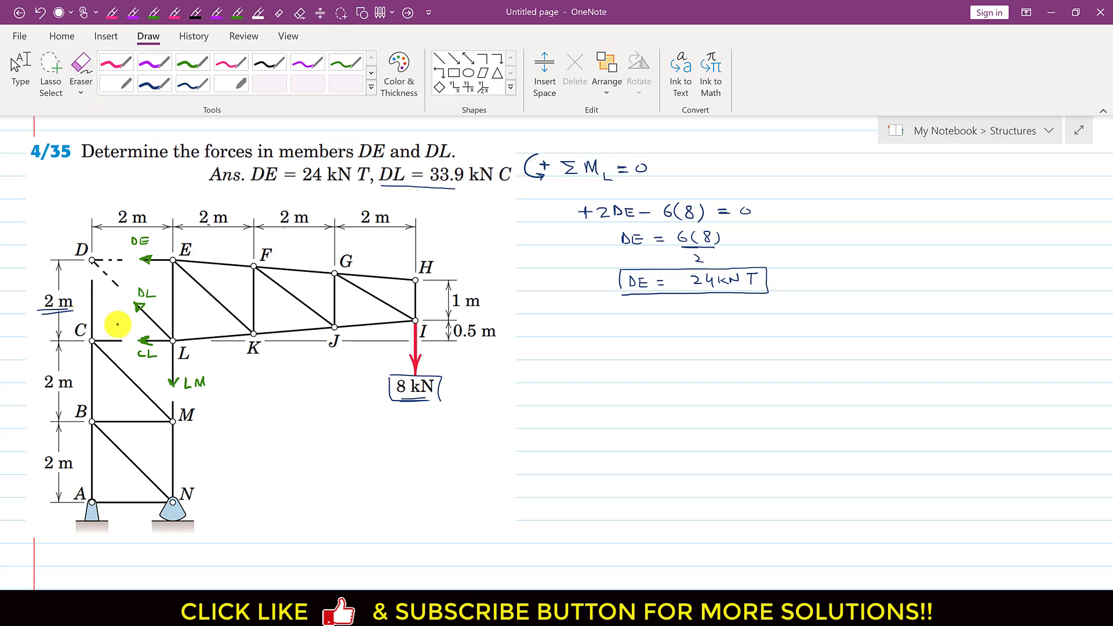
mouse_move(123, 295)
left_mouse_down()
mouse_move(95, 268)
mouse_move(158, 254)
mouse_move(133, 306)
mouse_move(148, 299)
mouse_move(145, 238)
left_mouse_up()
- Erase the green CL arrow and white-out member CL to isolate joint D
mouse_move(142, 323)
left_mouse_down()
mouse_move(144, 360)
mouse_move(177, 375)
left_mouse_up()
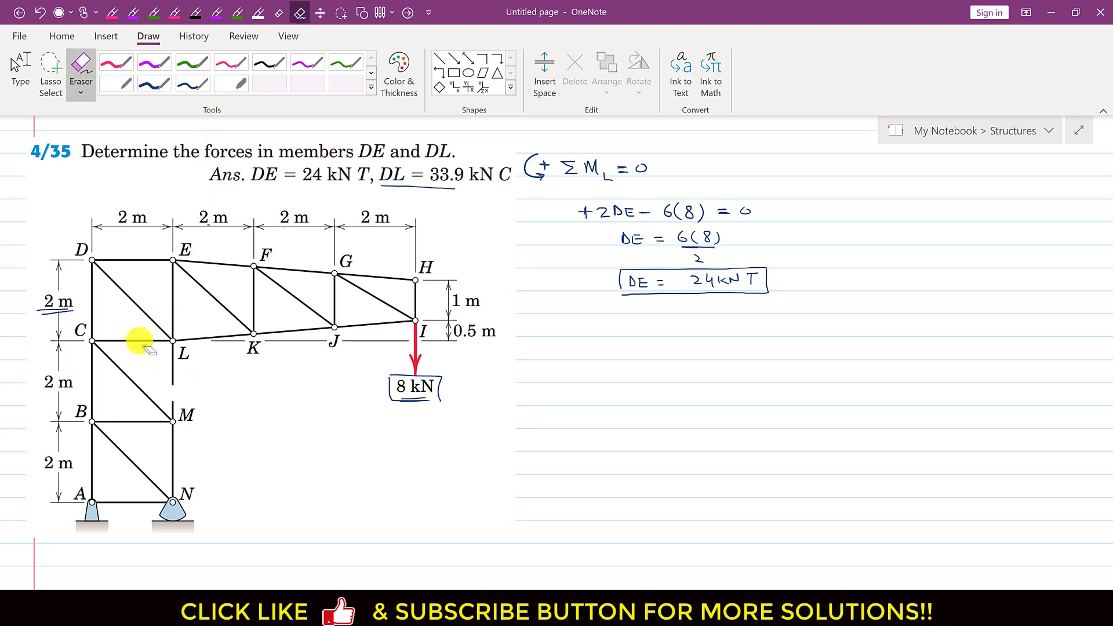
mouse_move(94, 341)
left_mouse_down()
mouse_move(153, 344)
mouse_move(173, 308)
left_mouse_up()
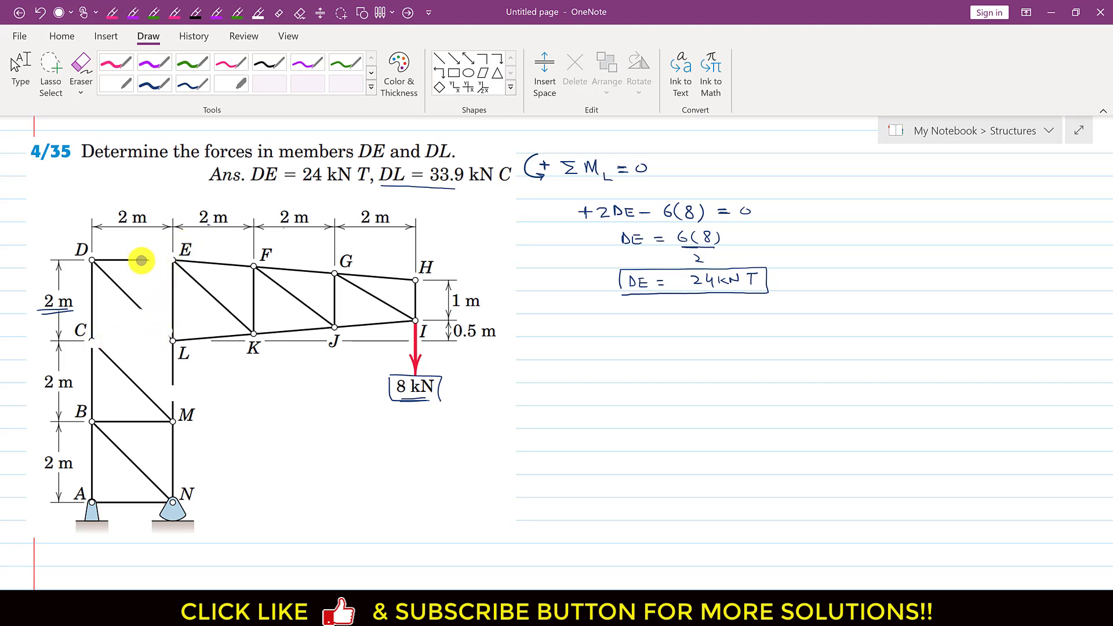
left_click(345, 62)
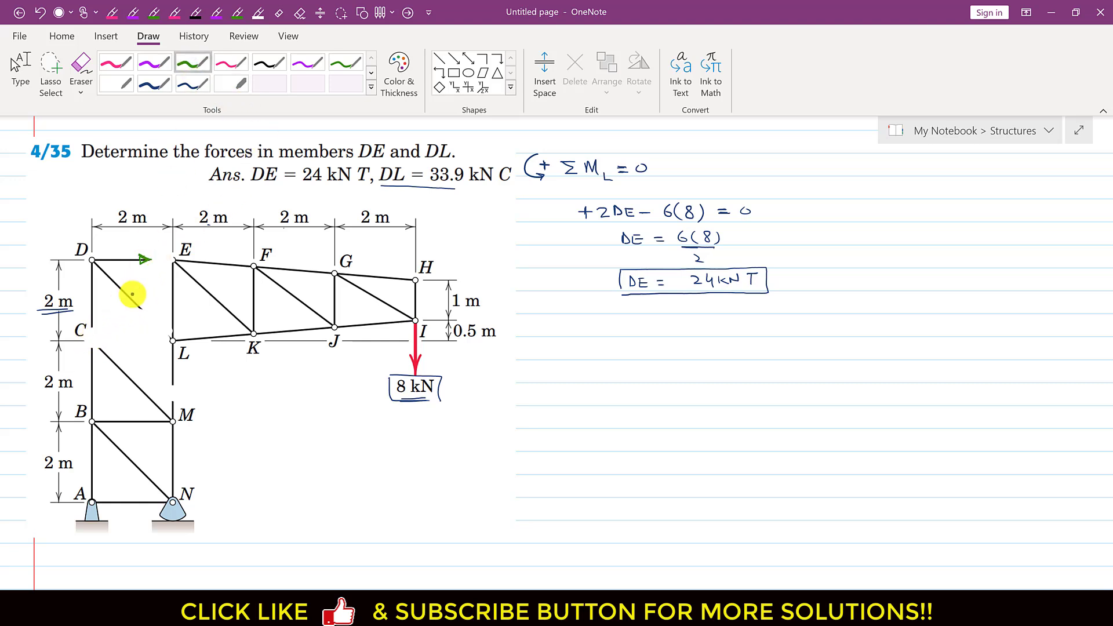
- Draw green CD and DL force arrows at joint D and label DE as 24 kN
key("alt+d")
key("e")
key("alt+d")
key("p")
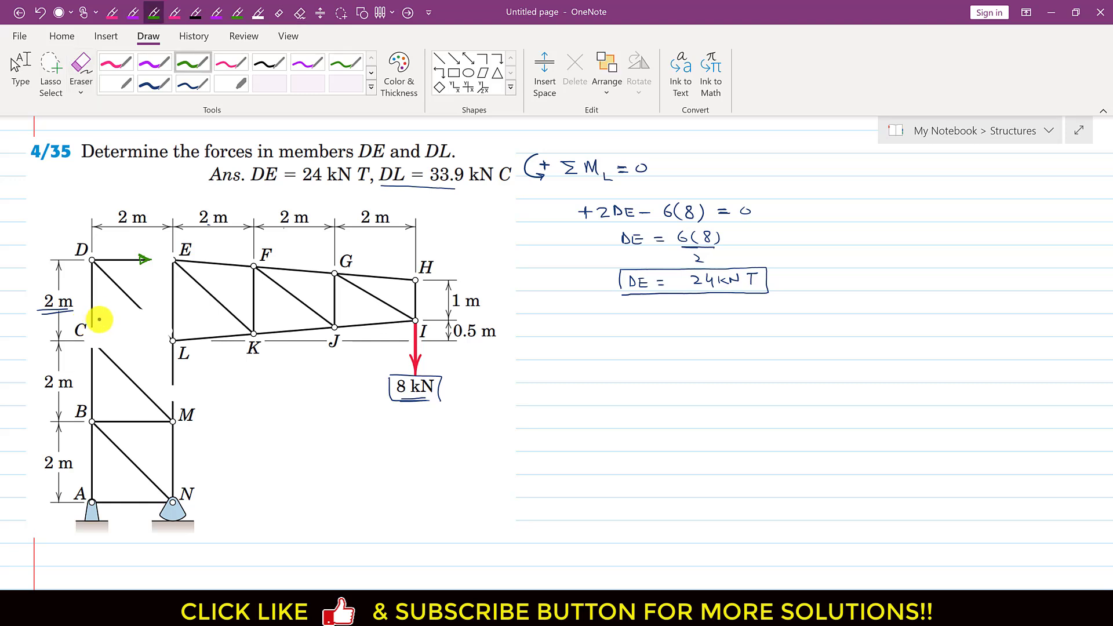
left_click_drag(92, 318, 96, 321)
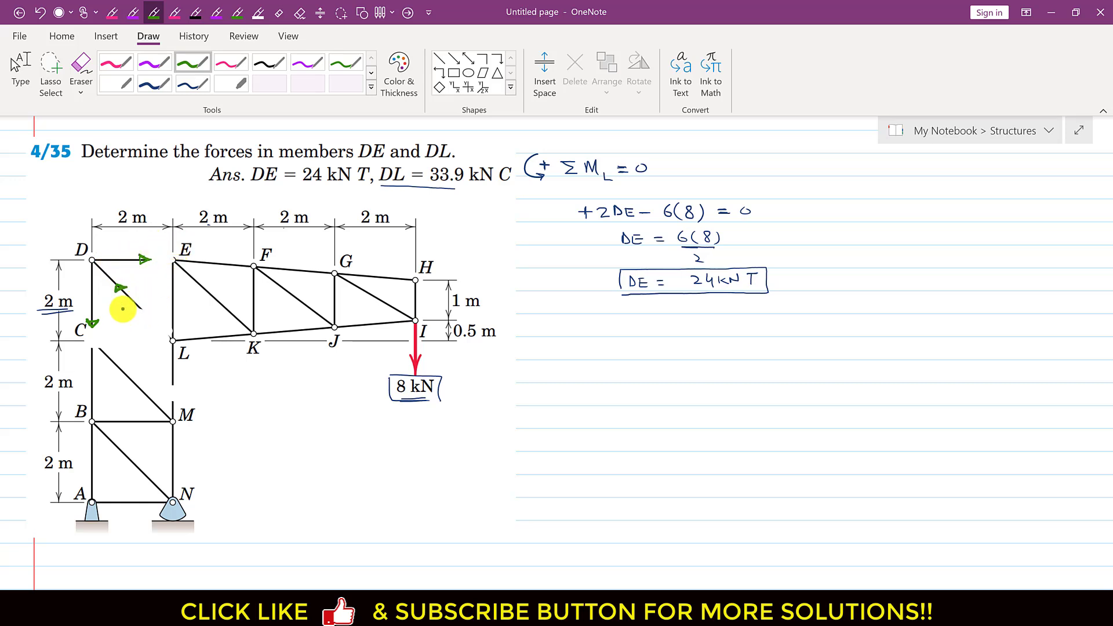
mouse_move(123, 307)
left_mouse_down()
mouse_move(140, 318)
mouse_move(92, 326)
left_mouse_up()
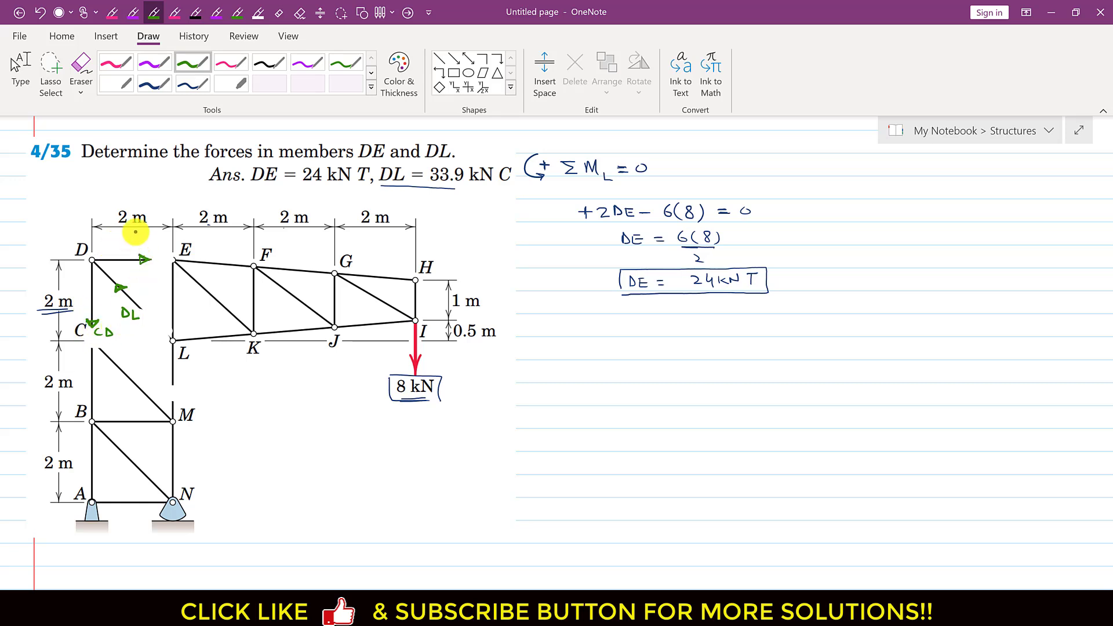
left_click_drag(123, 239, 133, 242)
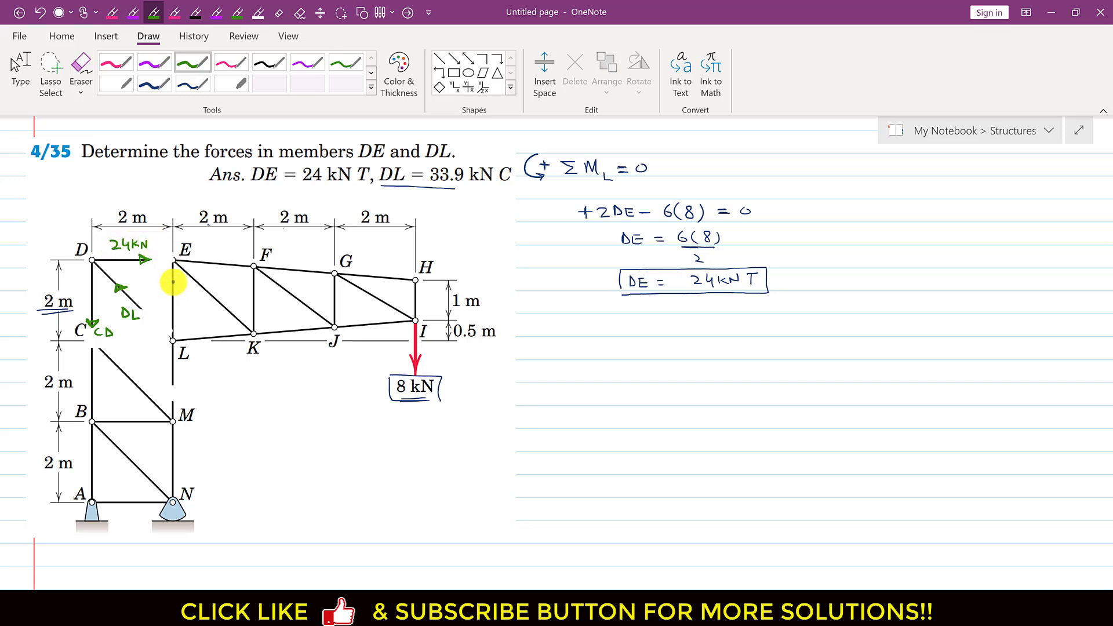
- Dash DL to L, draw the 2m C–L leg, box both 2 m labels, and mark angle D
left_click_drag(147, 316, 167, 335)
left_click_drag(97, 343, 169, 344)
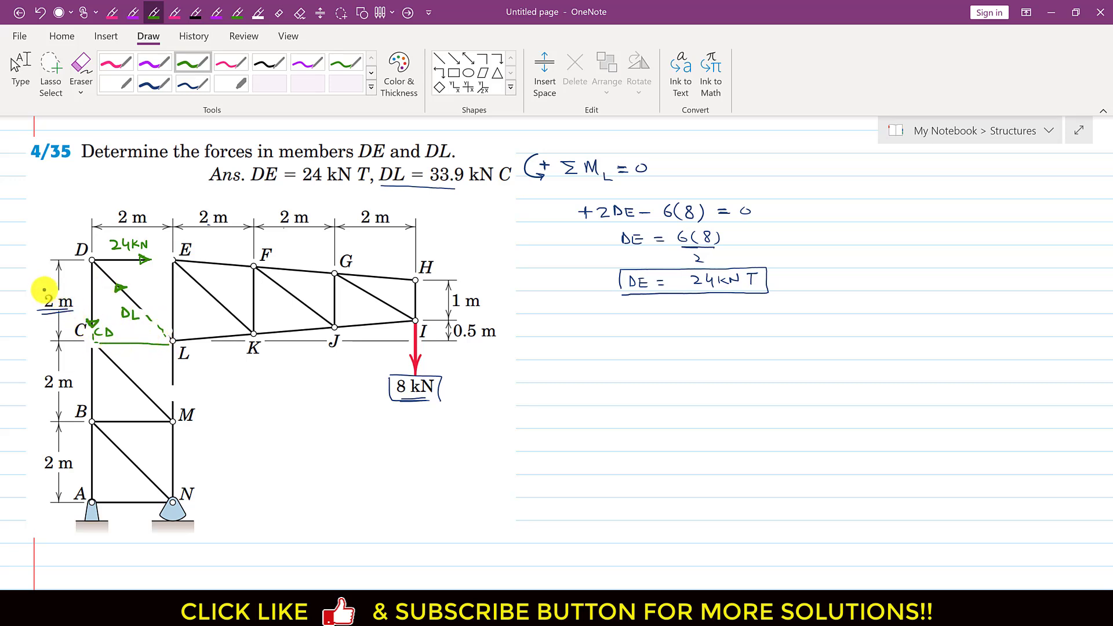
mouse_move(35, 292)
left_mouse_down()
mouse_move(79, 291)
mouse_move(77, 310)
mouse_move(34, 313)
left_mouse_up()
mouse_move(111, 228)
left_mouse_down()
mouse_move(106, 211)
mouse_move(152, 227)
left_mouse_up()
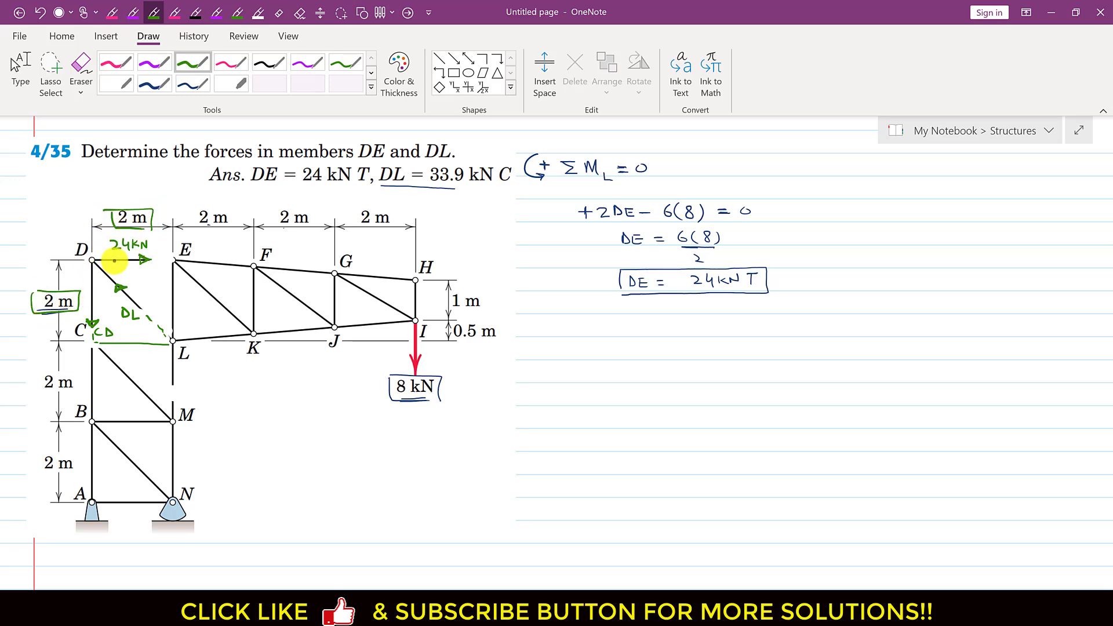
left_click_drag(132, 355, 148, 358)
left_click_drag(106, 278, 93, 286)
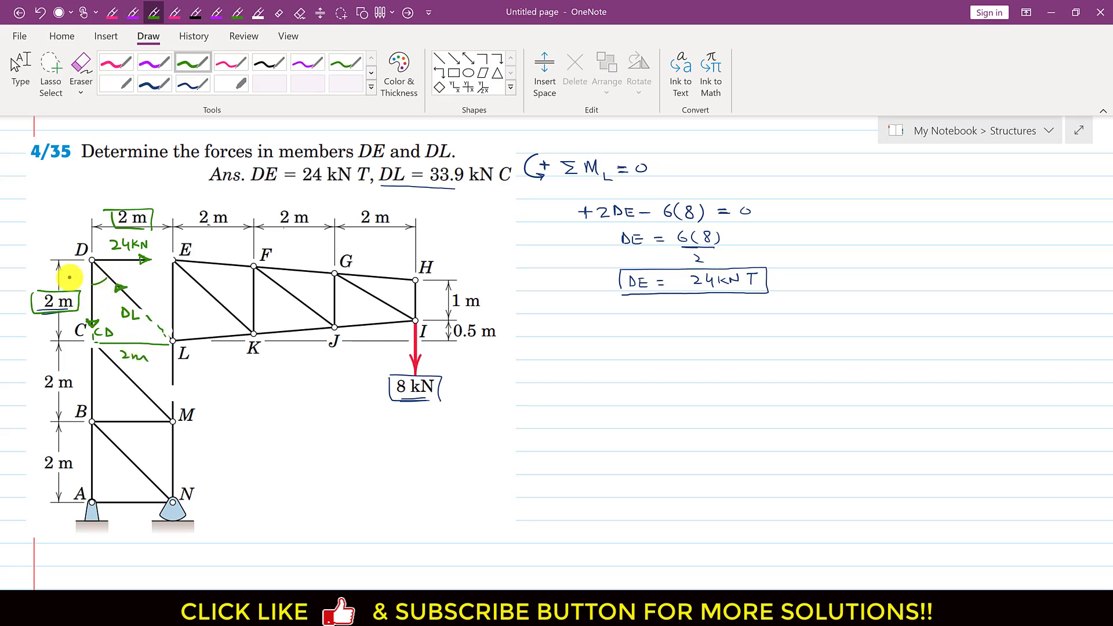